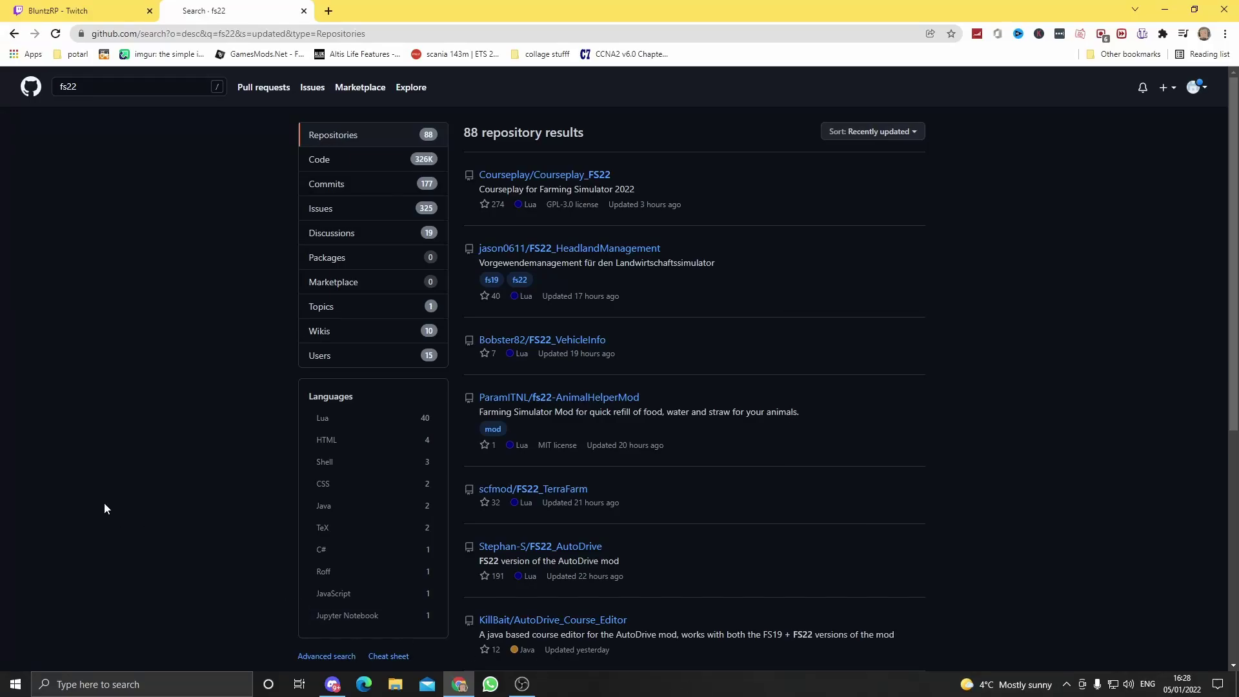
Step: Dismiss the stray menus and open the Courseplay/Courseplay_FS22 repository from the fs22 results
right_click(104, 503)
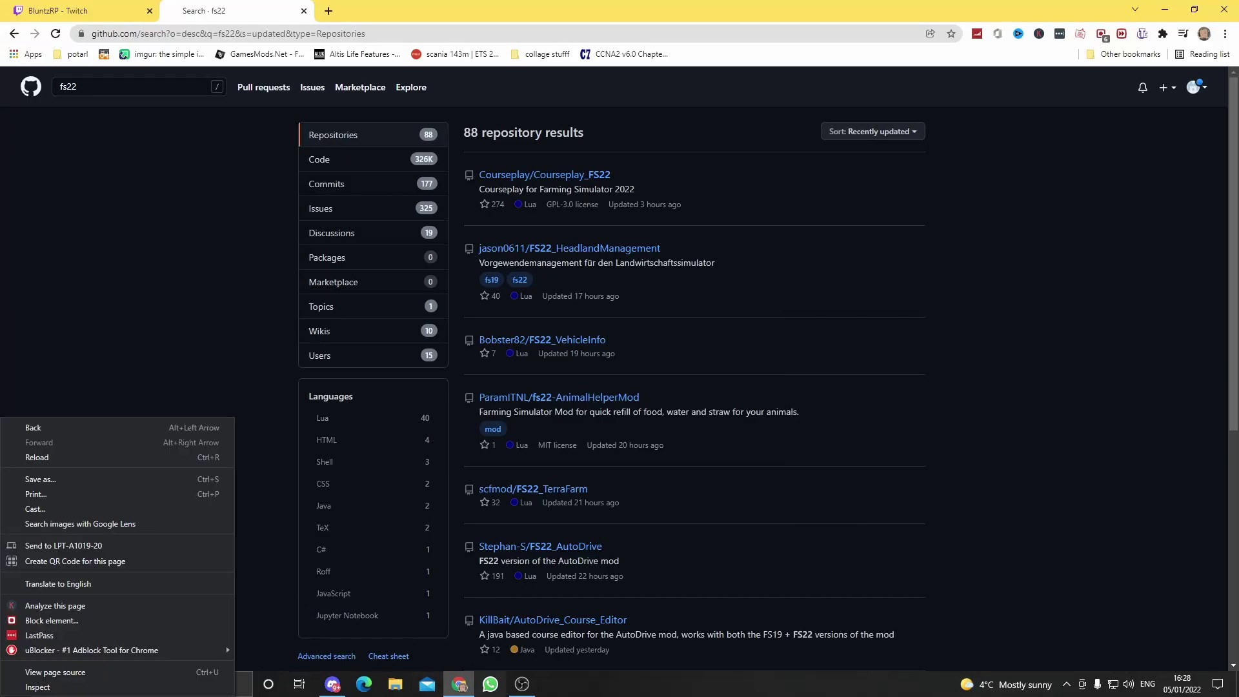
right_click(602, 684)
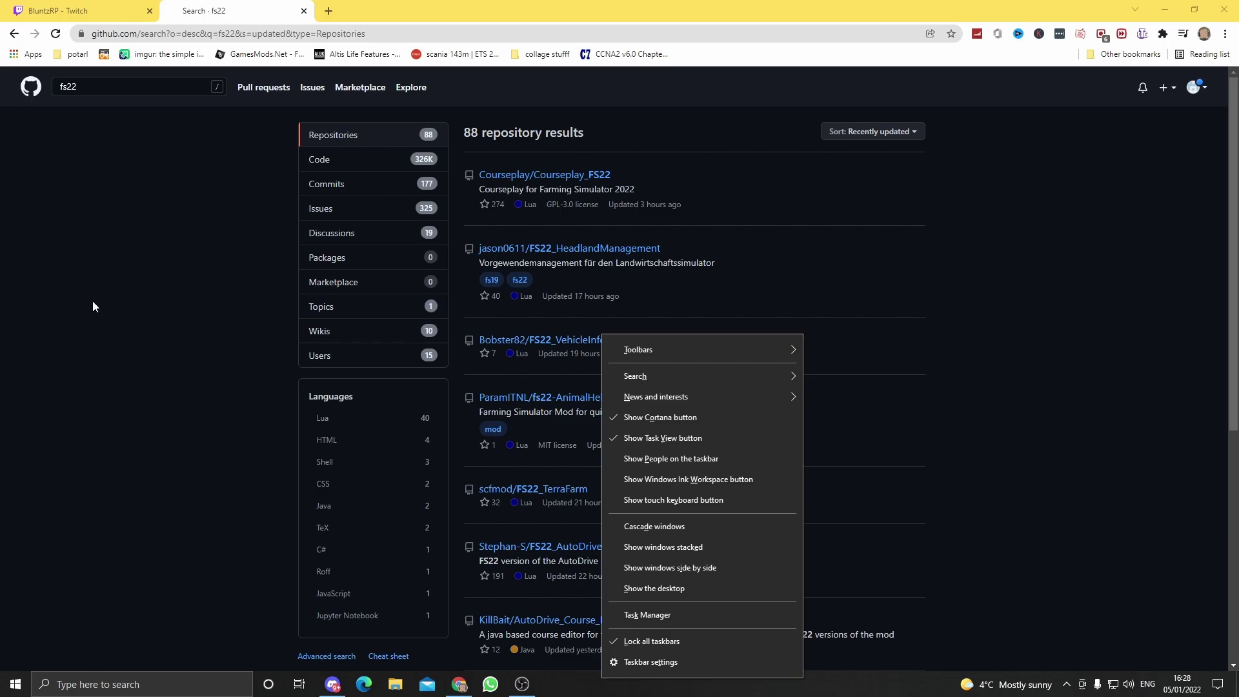
left_click(77, 329)
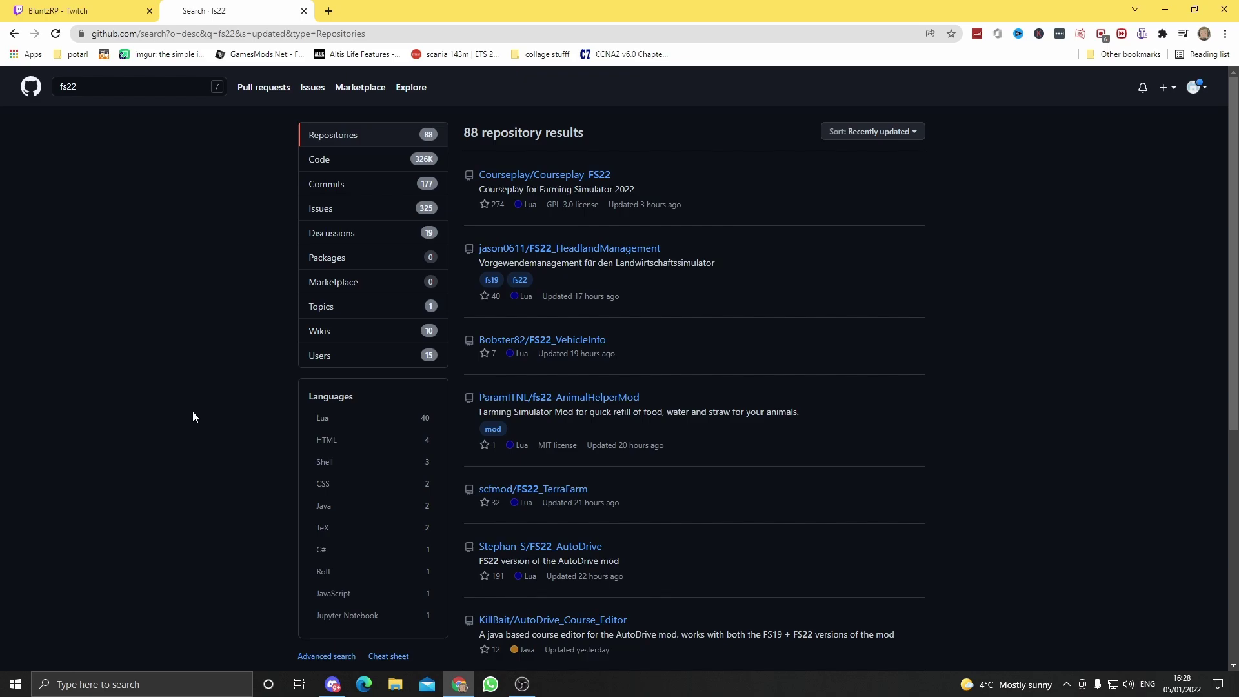
right_click(518, 152)
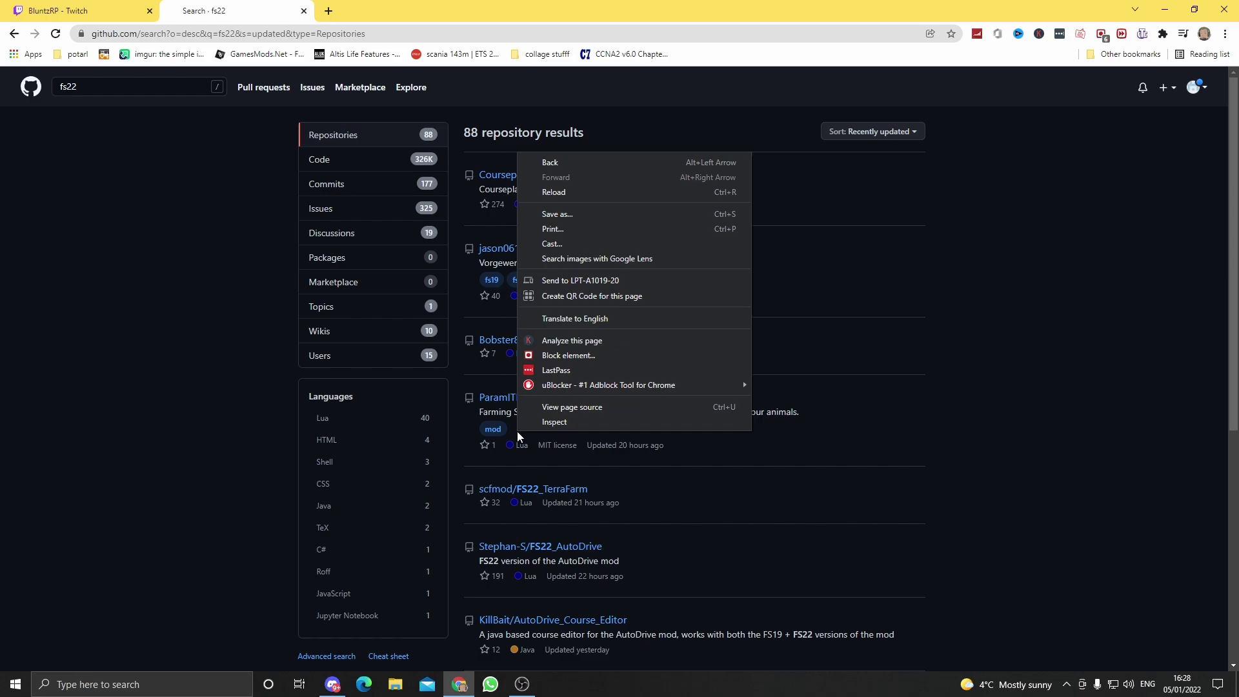
left_click(112, 176)
left_click_drag(339, 306, 68, 322)
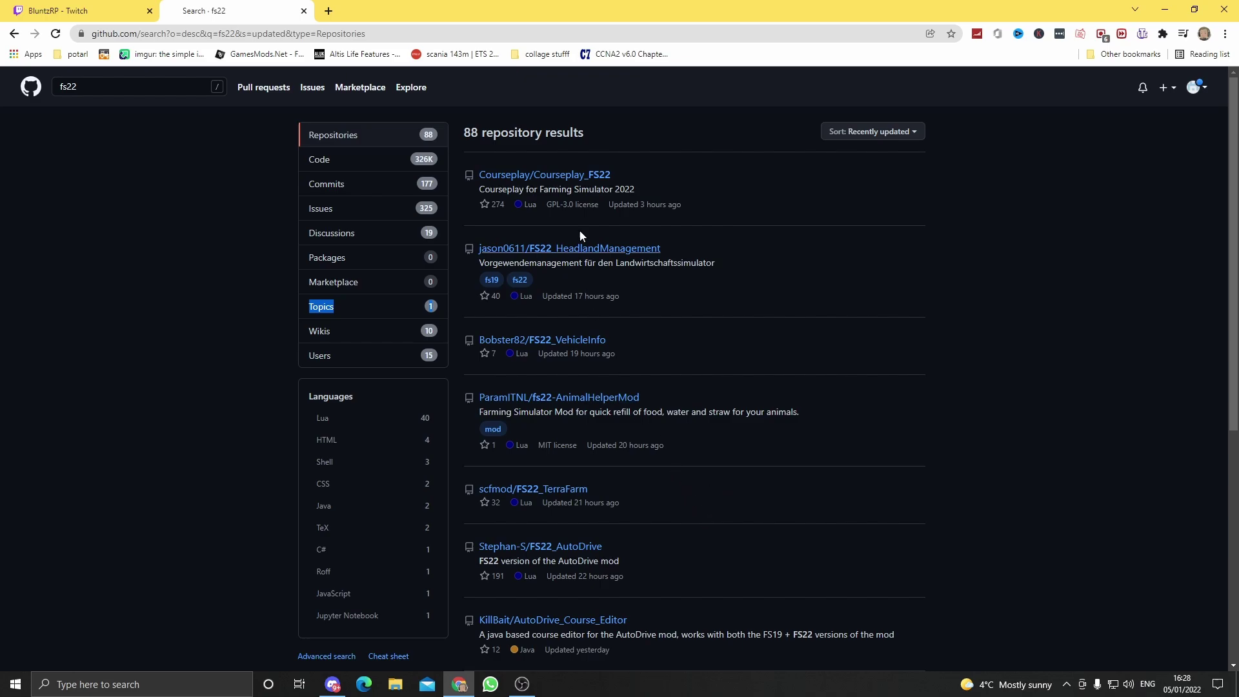
left_click(547, 177)
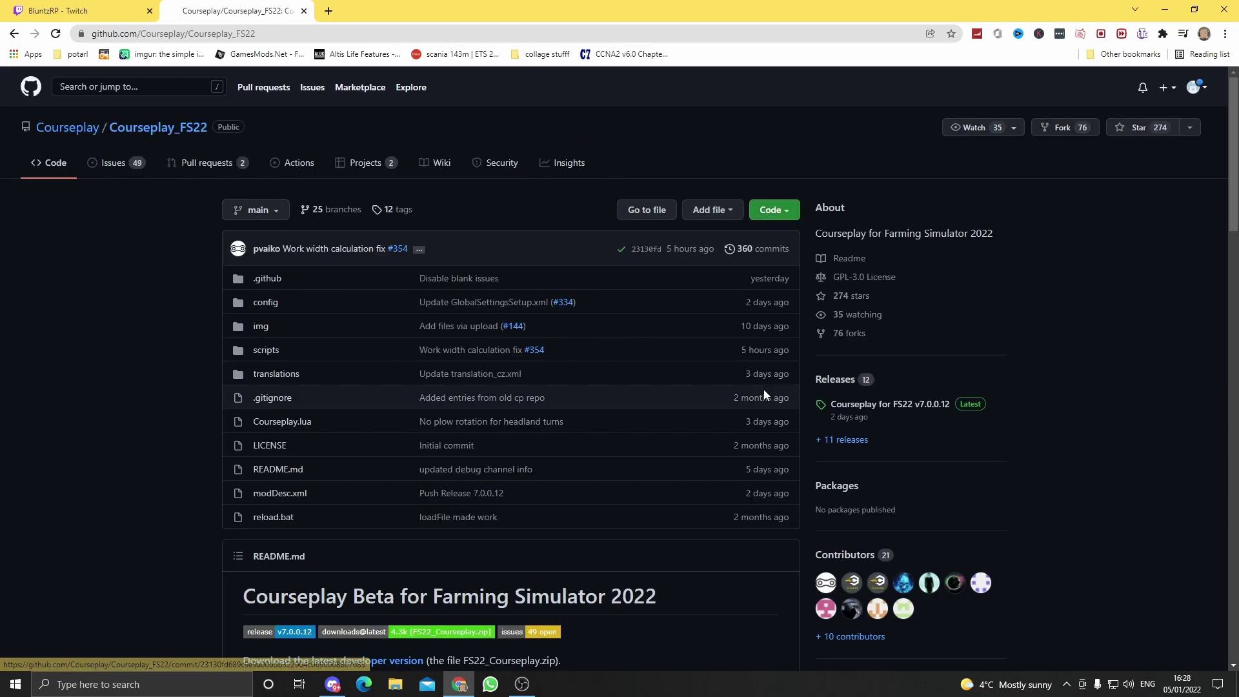
scroll(387, 504, "down", 4)
scroll(387, 503, "down", 3)
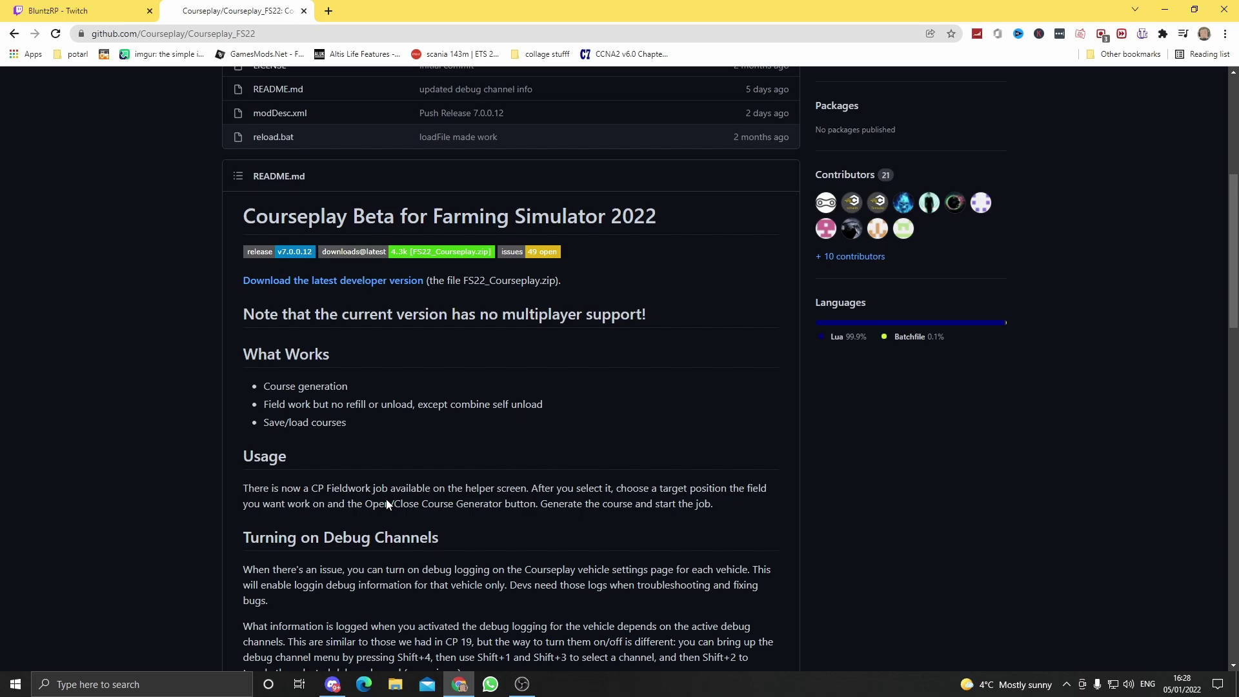
scroll(388, 504, "down", 4)
scroll(541, 408, "down", 3)
scroll(450, 492, "down", 6)
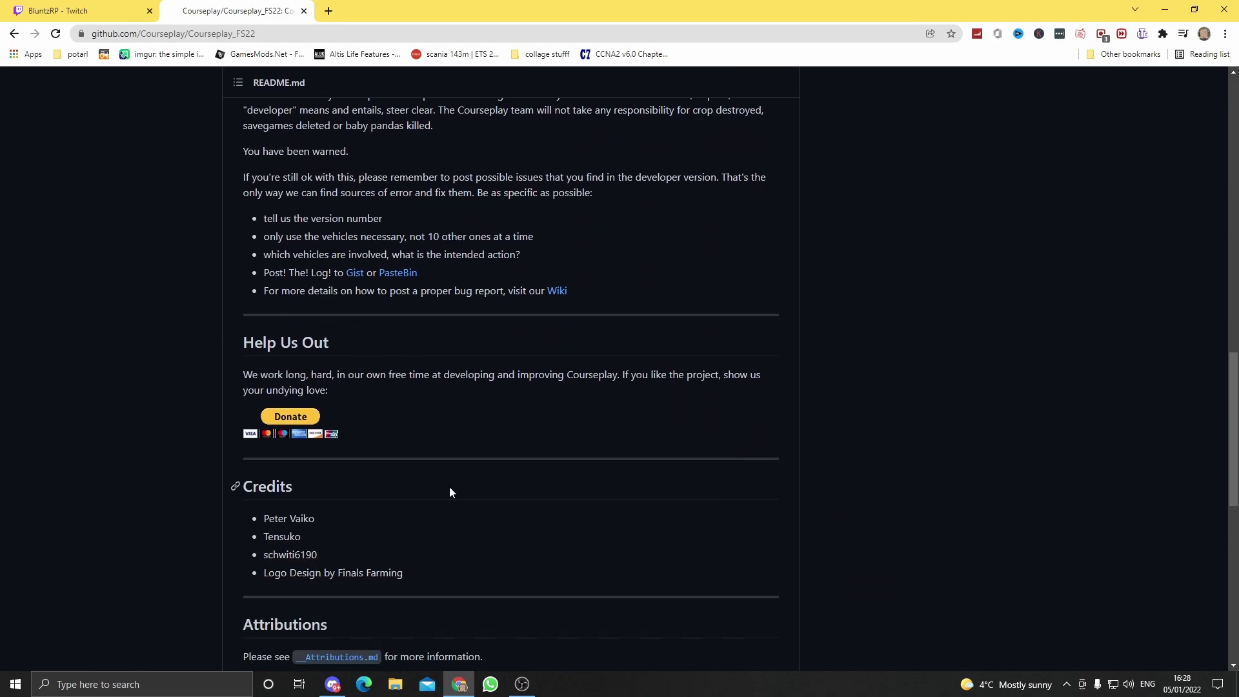
scroll(449, 492, "down", 2)
scroll(508, 533, "up", 8)
scroll(527, 560, "up", 8)
scroll(526, 560, "up", 5)
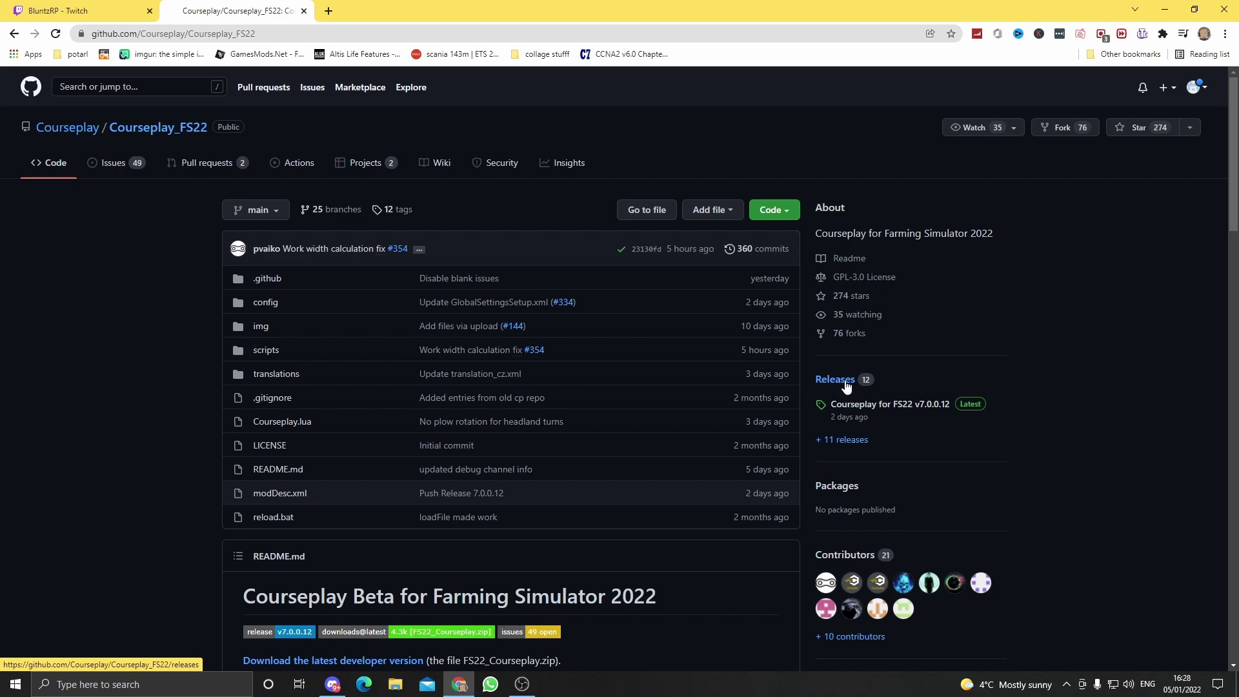
Step: View the Courseplay for FS22 v7.0.0.12 release, then return to the repository page
left_click(898, 406)
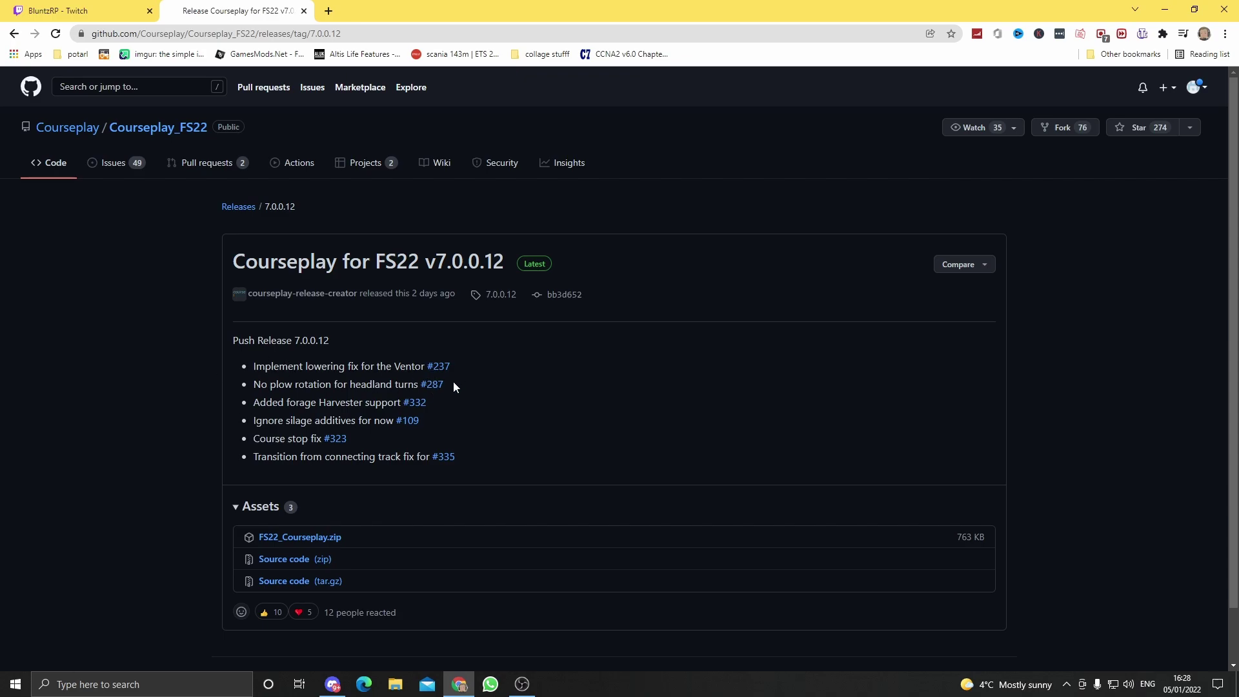
scroll(419, 519, "down", 1)
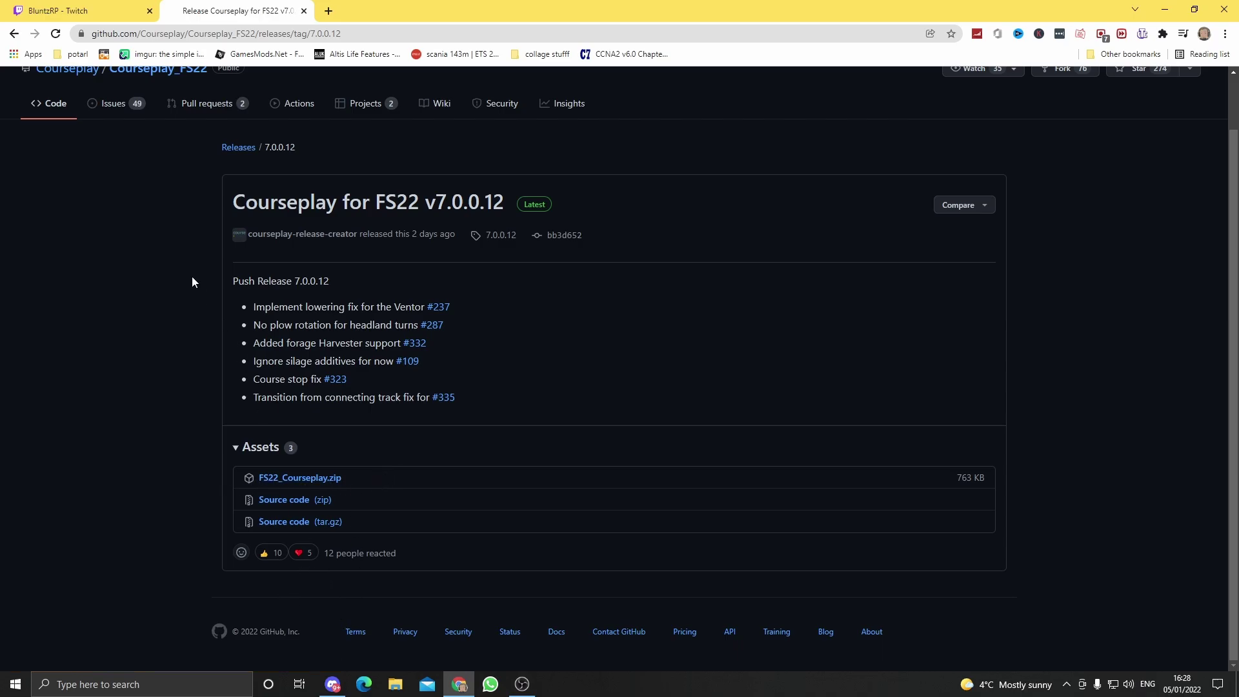
left_click(15, 33)
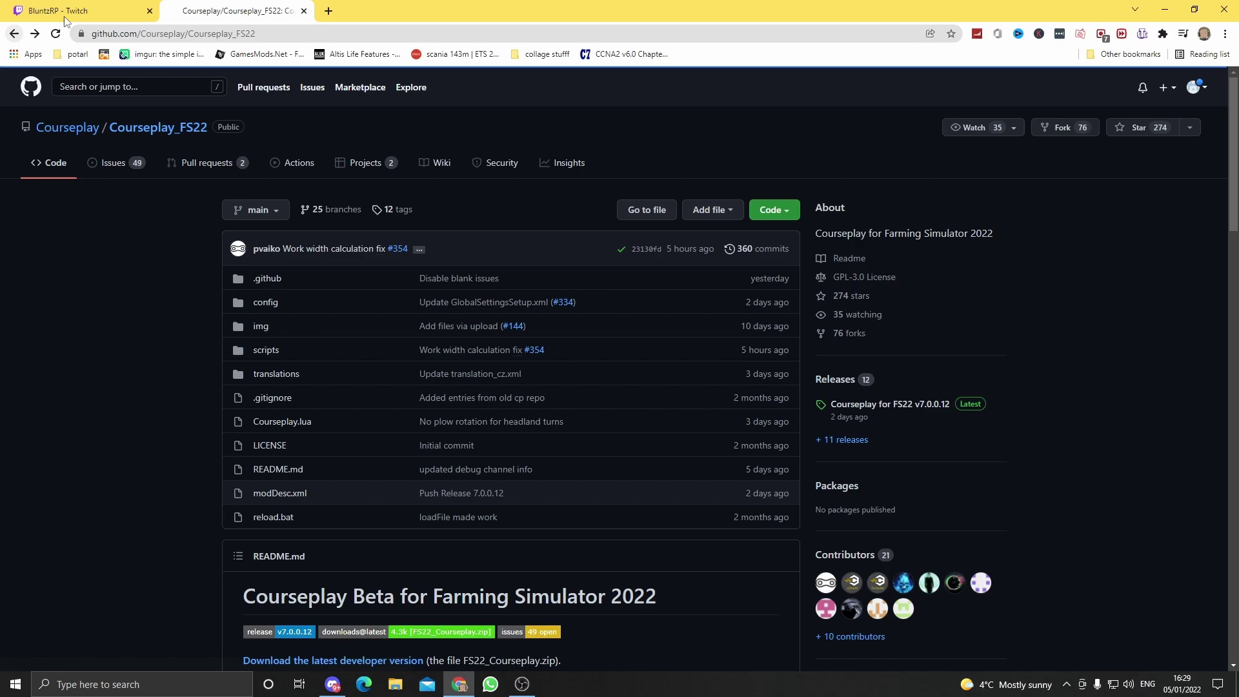
Step: Return to the fs22 results and check FS22_HeadlandManagement's empty releases page
left_click(14, 33)
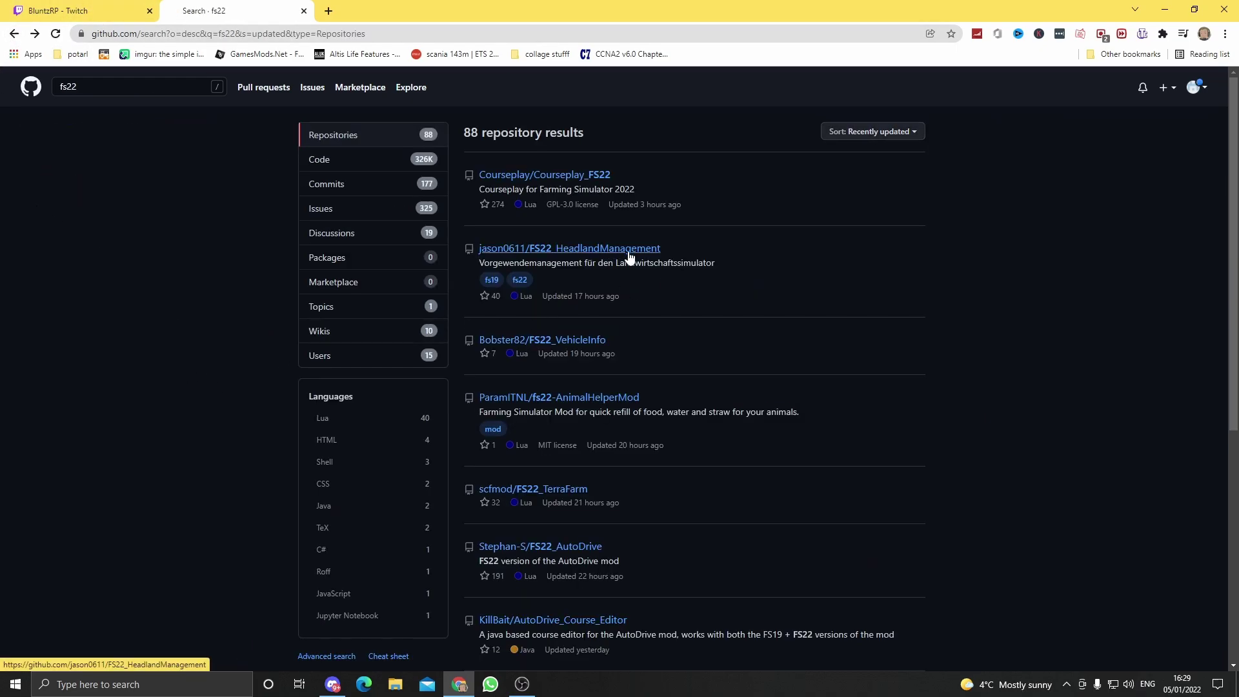
left_click(654, 252)
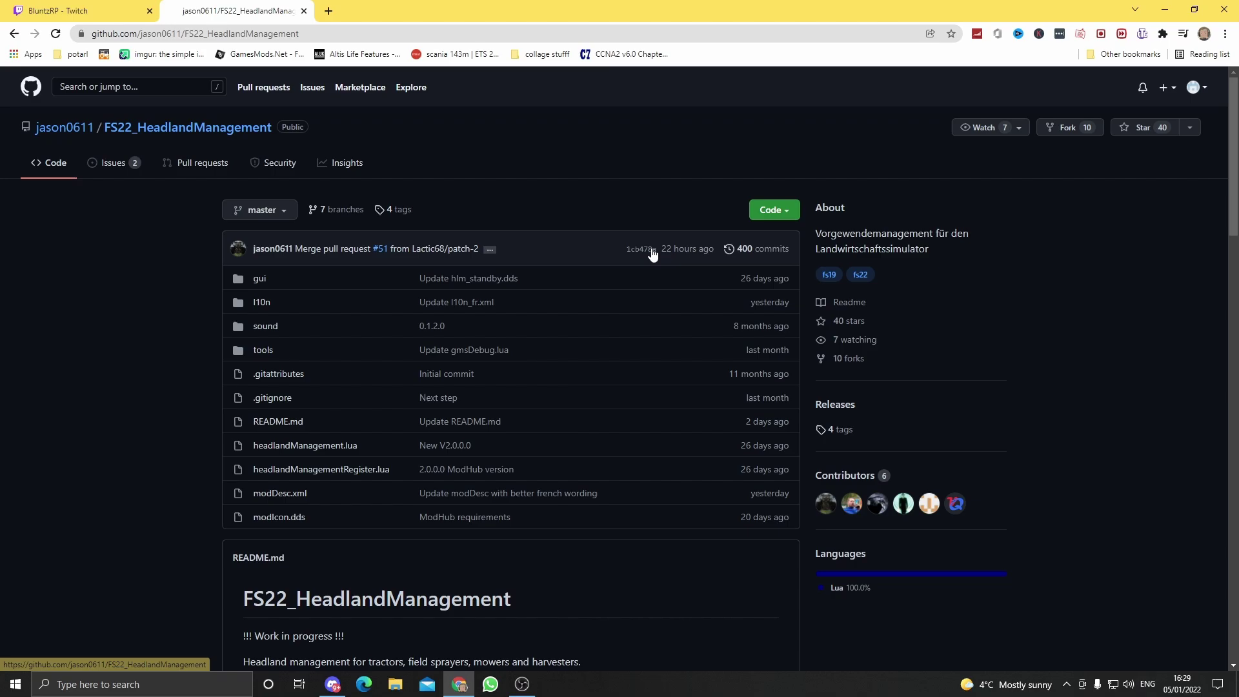
left_click(835, 405)
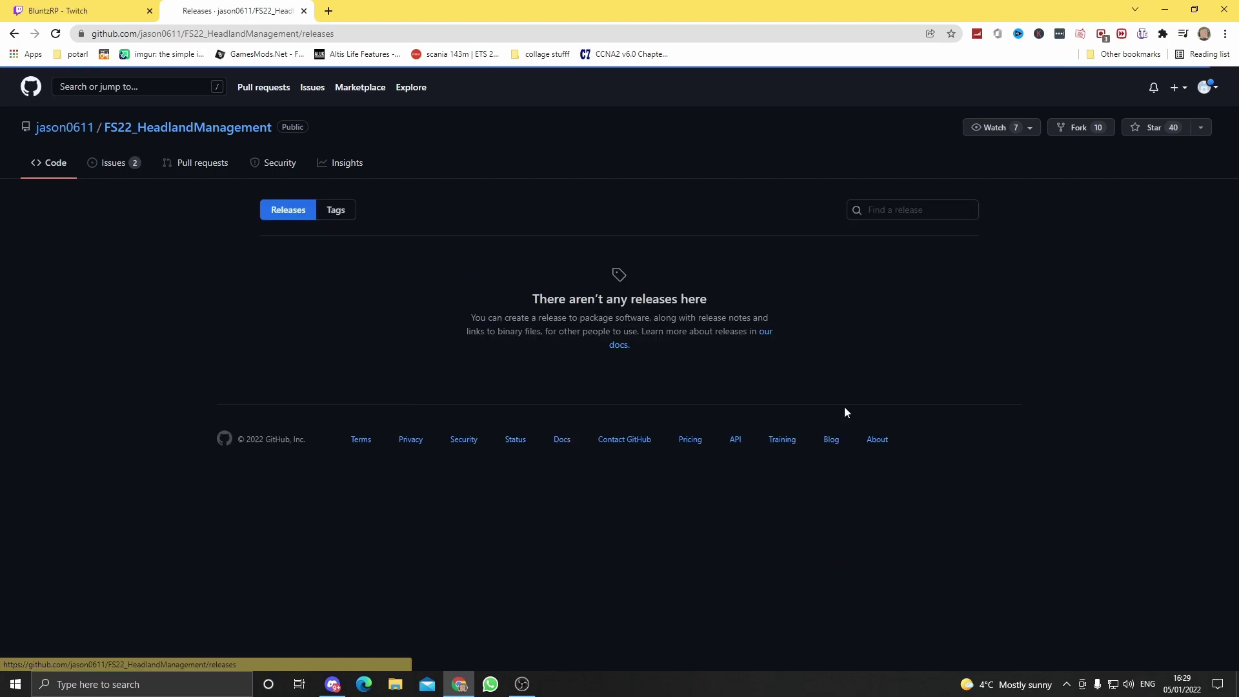
left_click(14, 33)
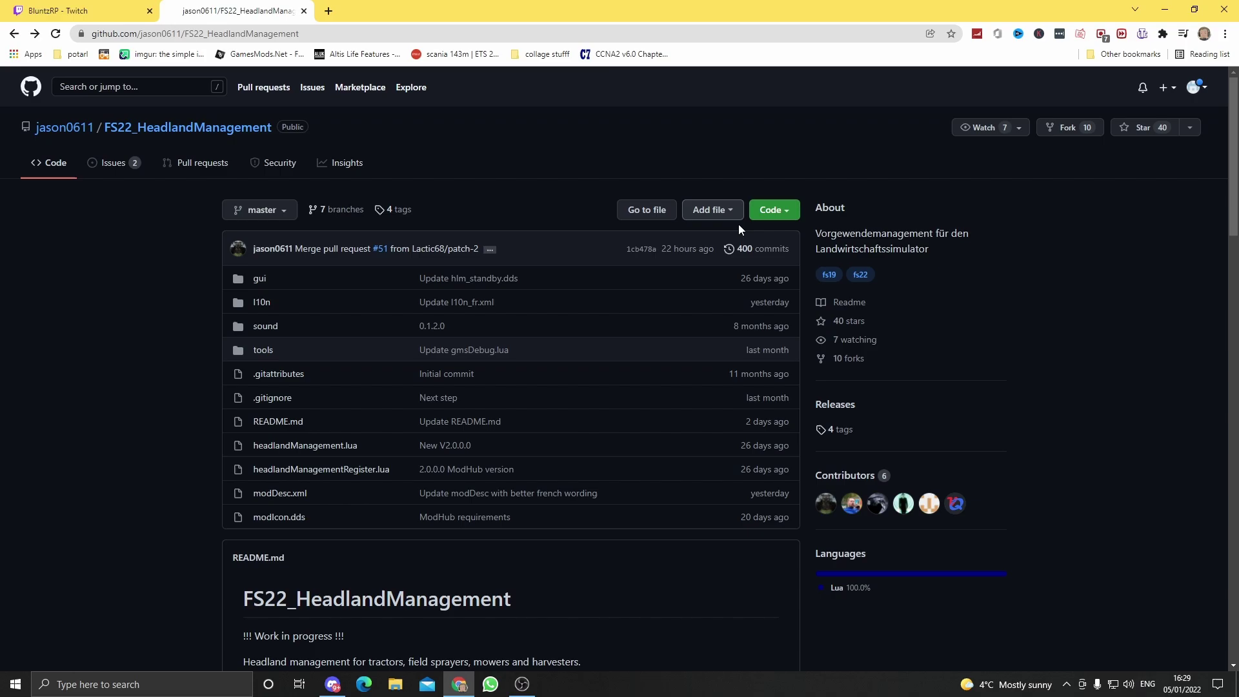
scroll(548, 425, "down", 5)
scroll(542, 413, "down", 5)
scroll(545, 408, "up", 10)
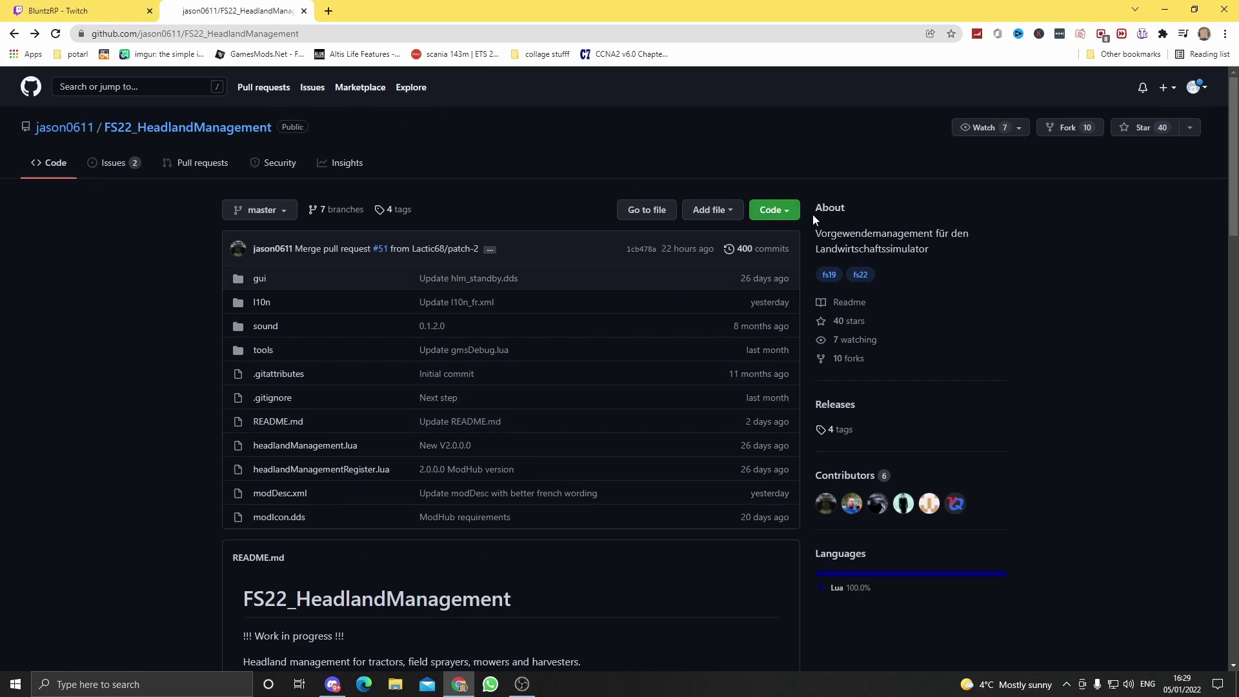
Step: Glance at HeadlandManagement's clone and download options, then return to the fs22 results
left_click(771, 210)
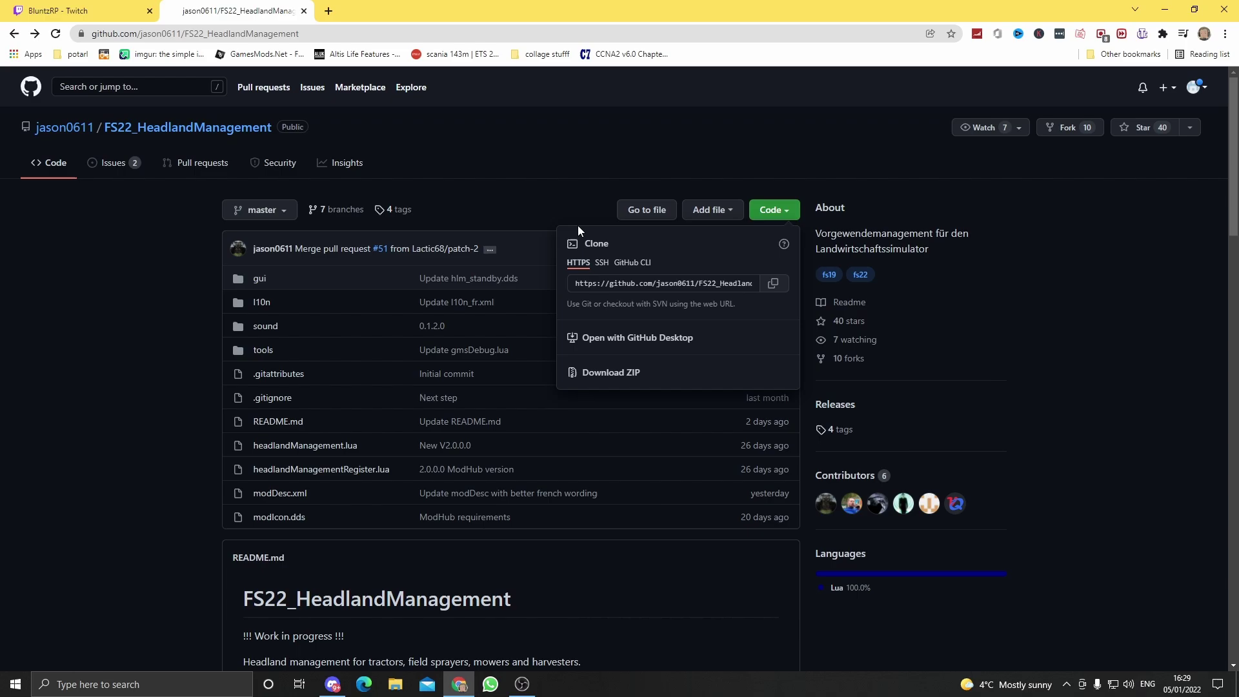
left_click(435, 164)
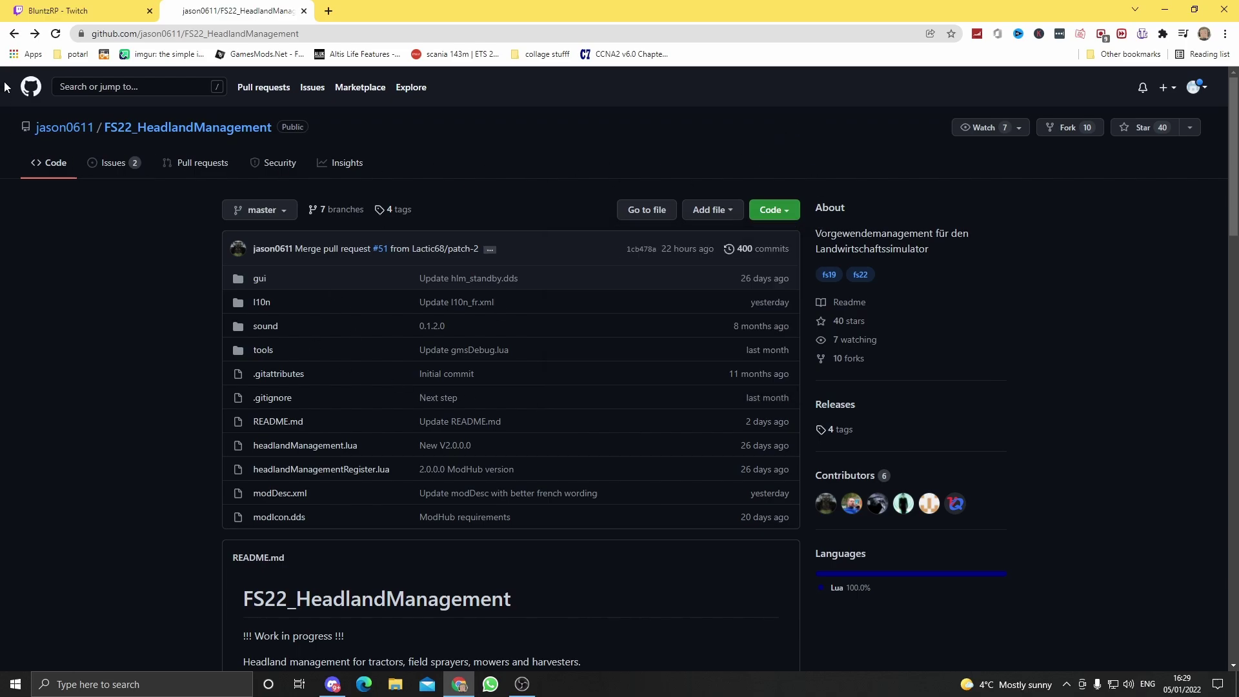
left_click(14, 34)
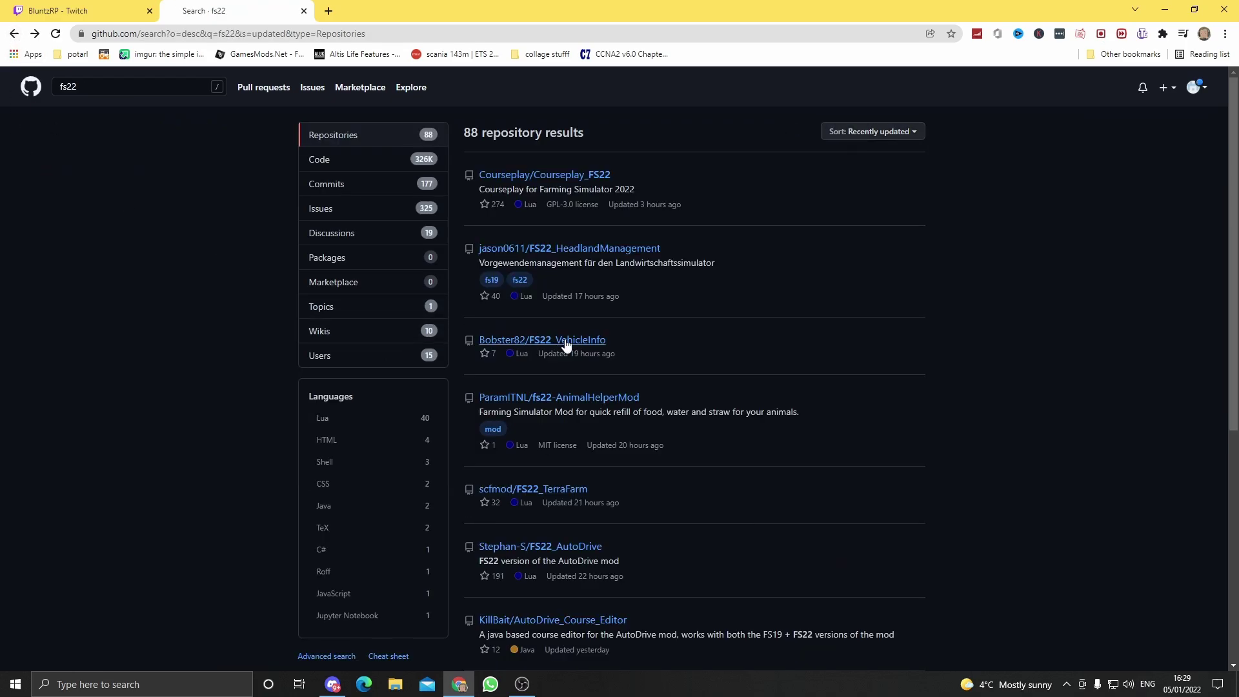
scroll(566, 346, "down", 1)
left_click(566, 432)
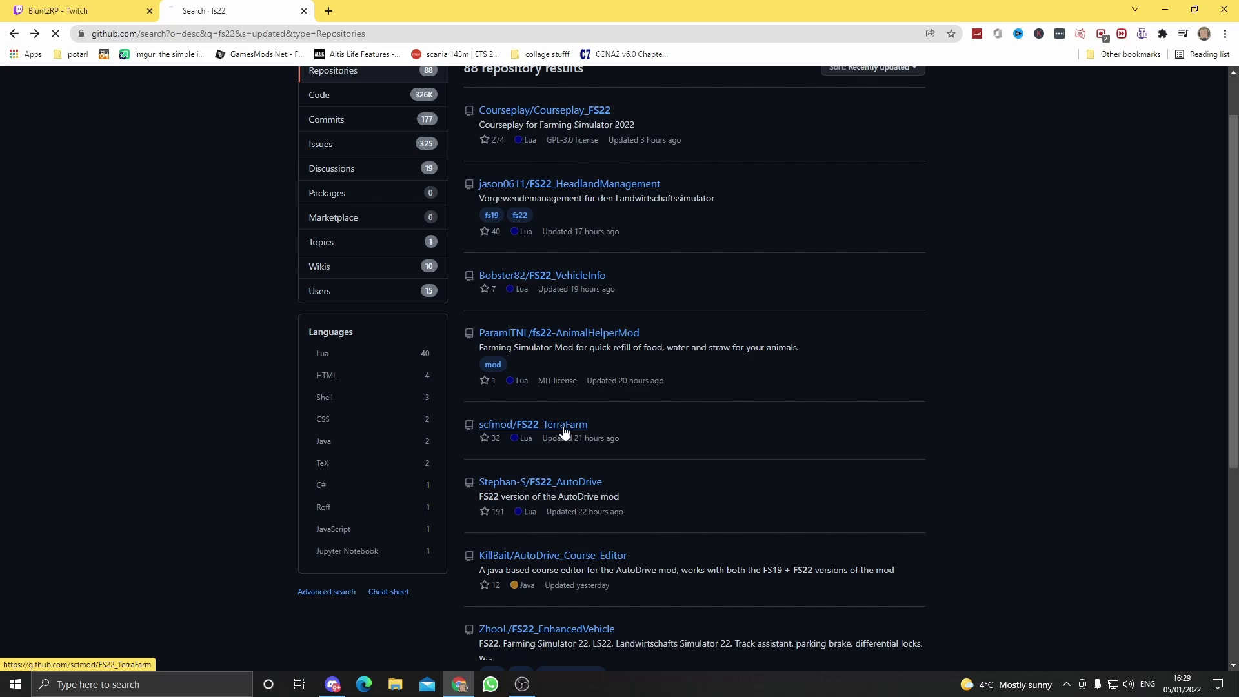
left_click(875, 387)
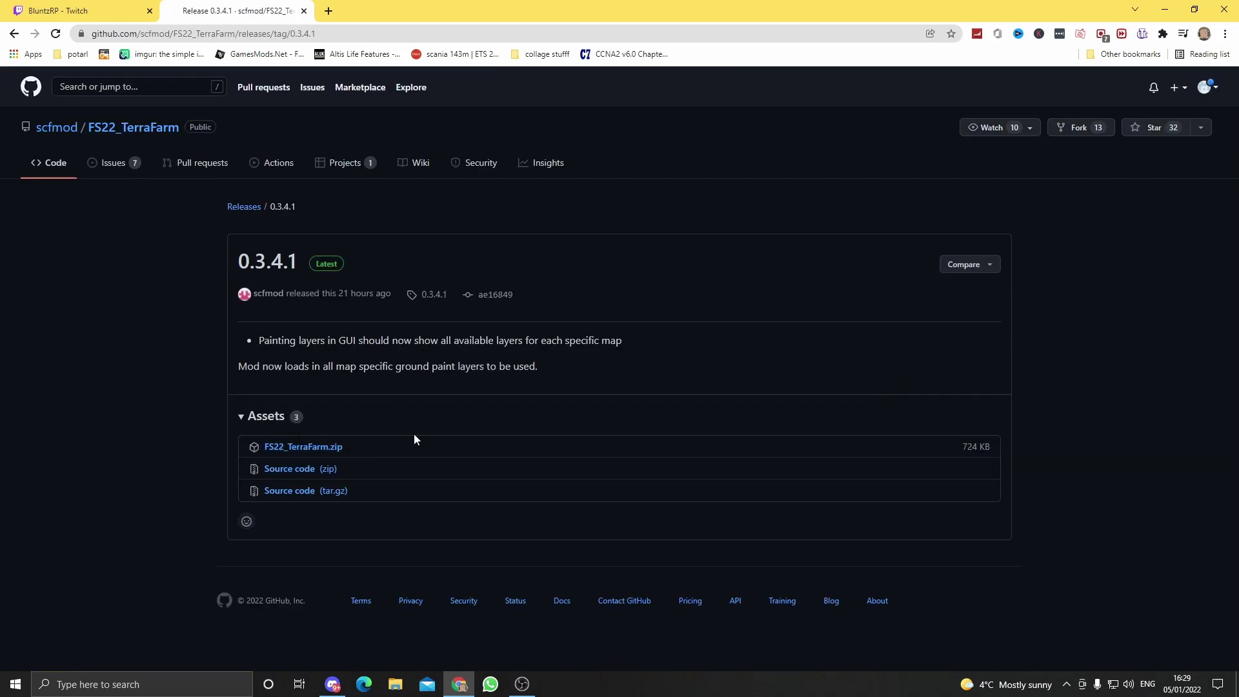
left_click(14, 33)
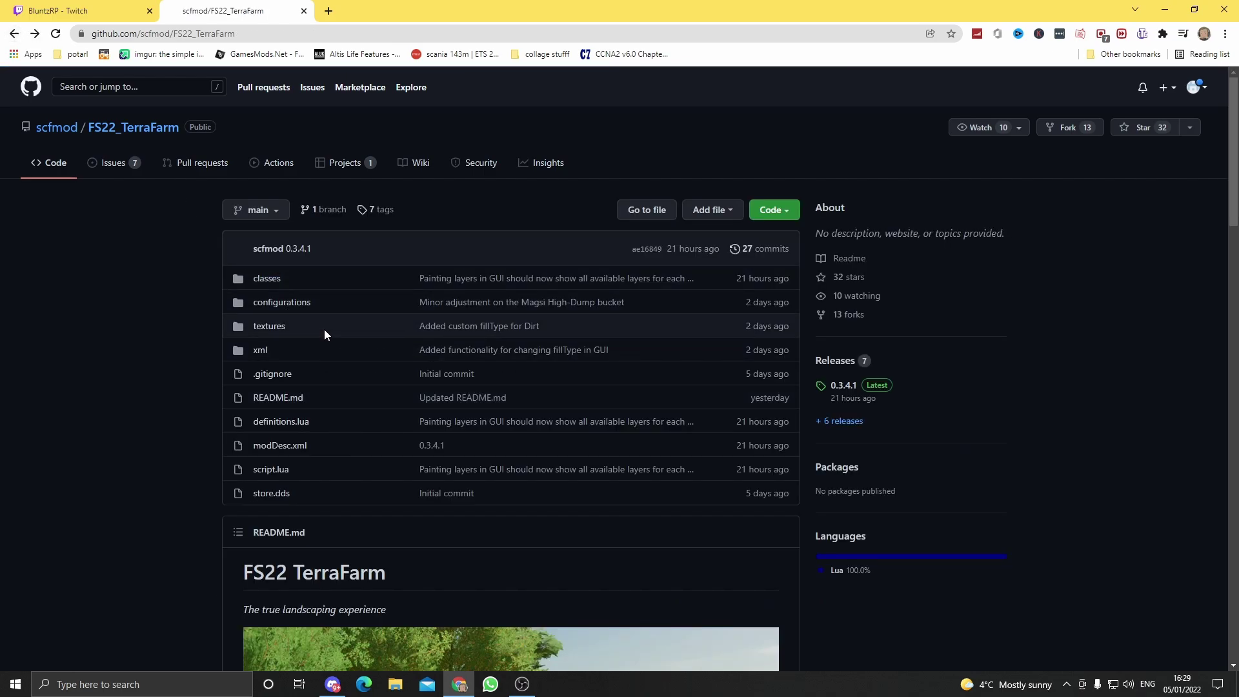
left_click(14, 34)
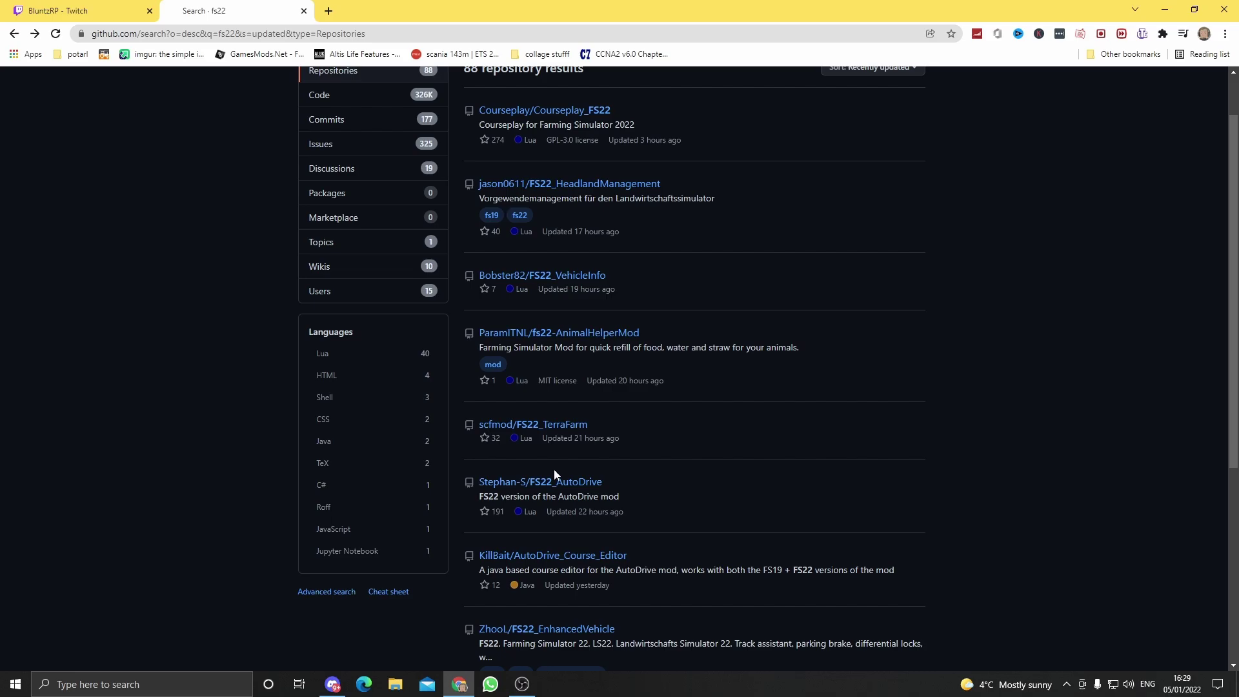
Step: Open Stephan-S/FS22_AutoDrive's Release 2.0.0.2, visit its wiki, and return to the notes
left_click(570, 482)
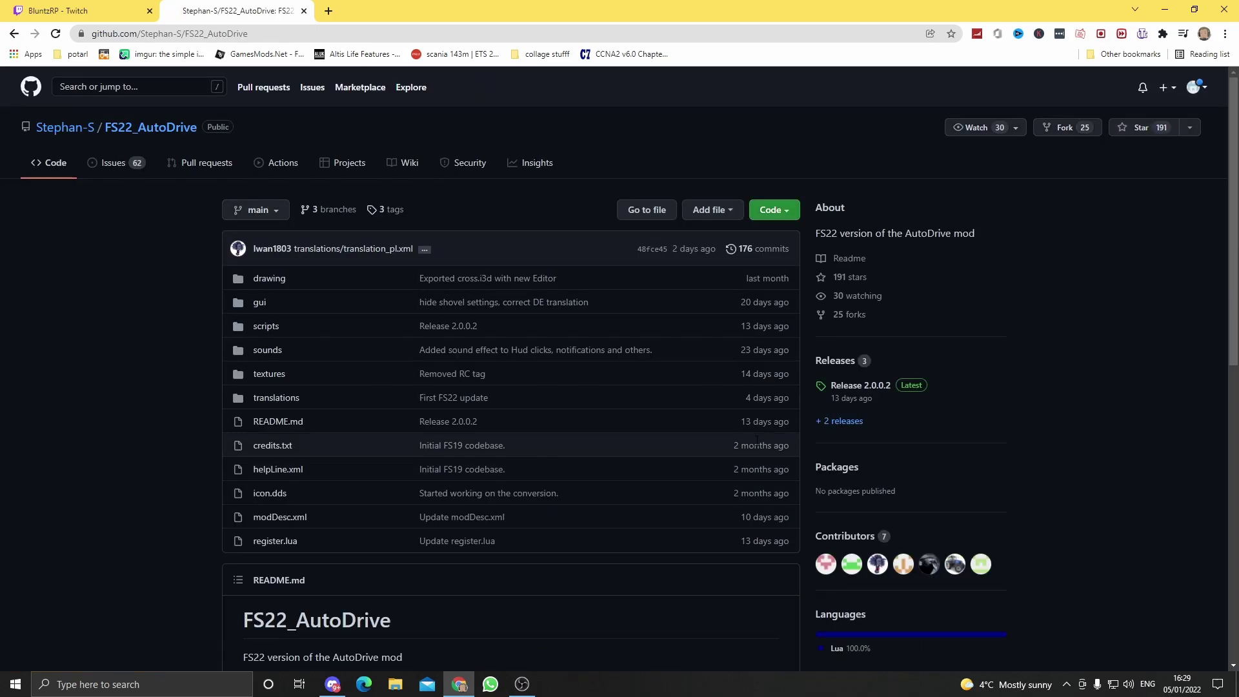
left_click(862, 385)
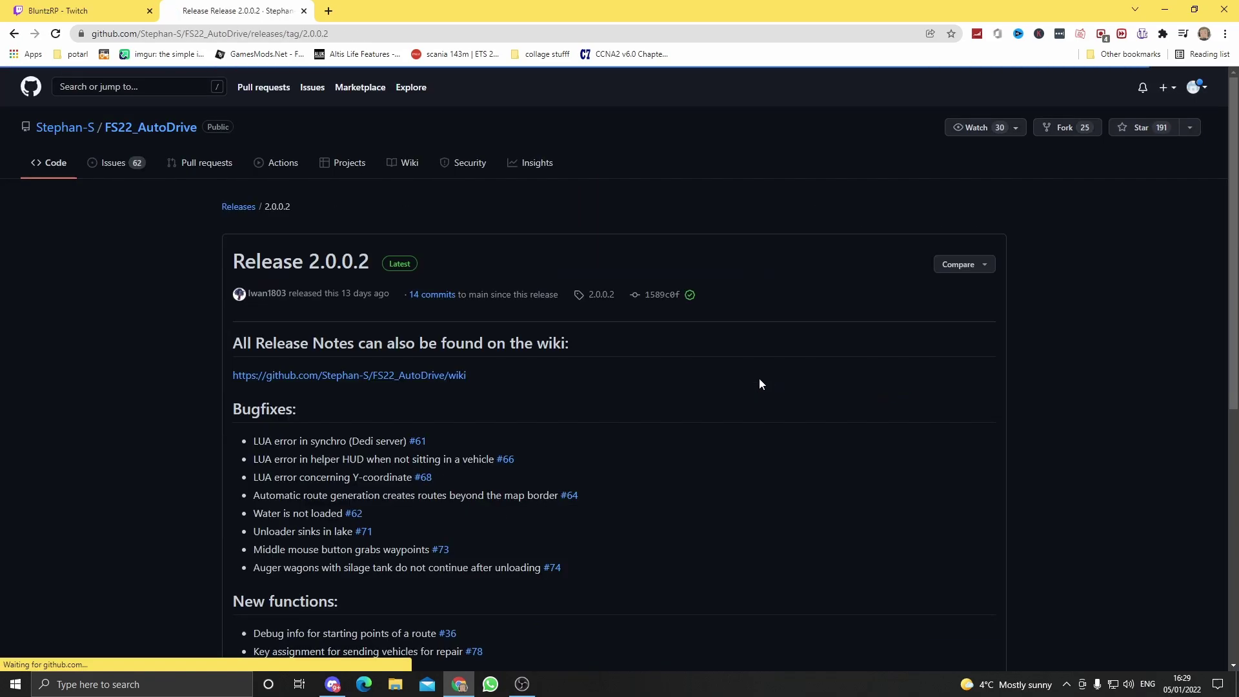
left_click(422, 376)
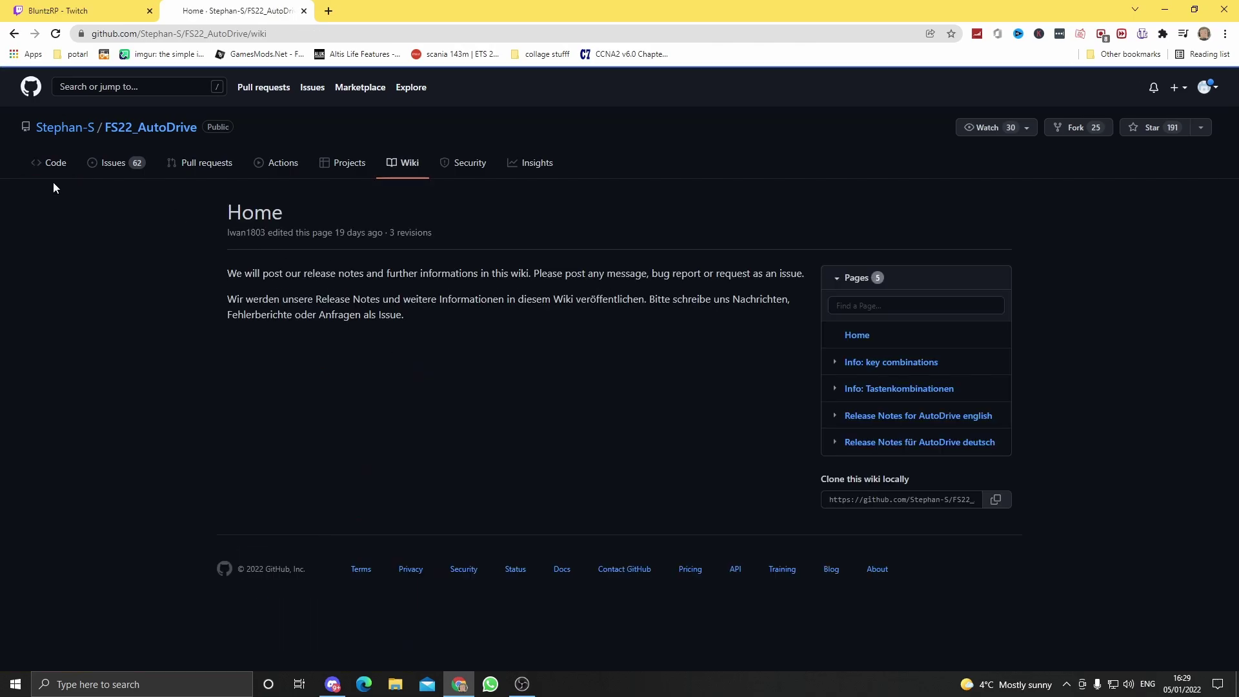
left_click(13, 33)
scroll(126, 349, "down", 5)
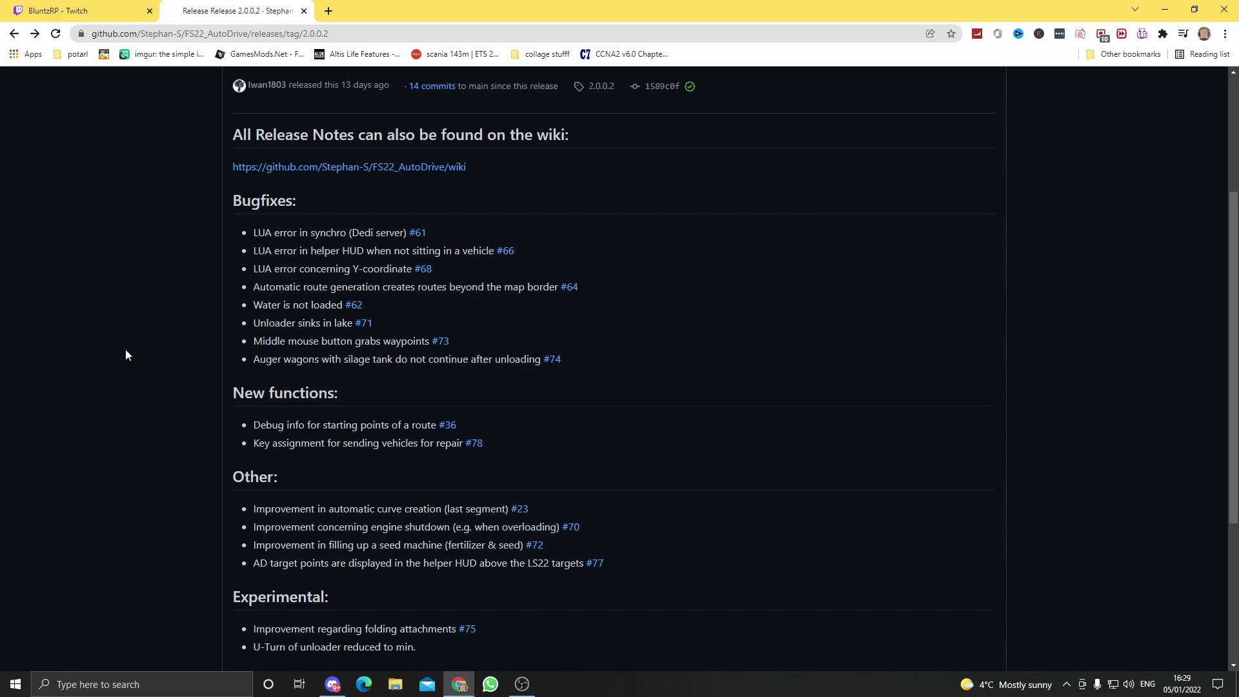
scroll(129, 350, "down", 5)
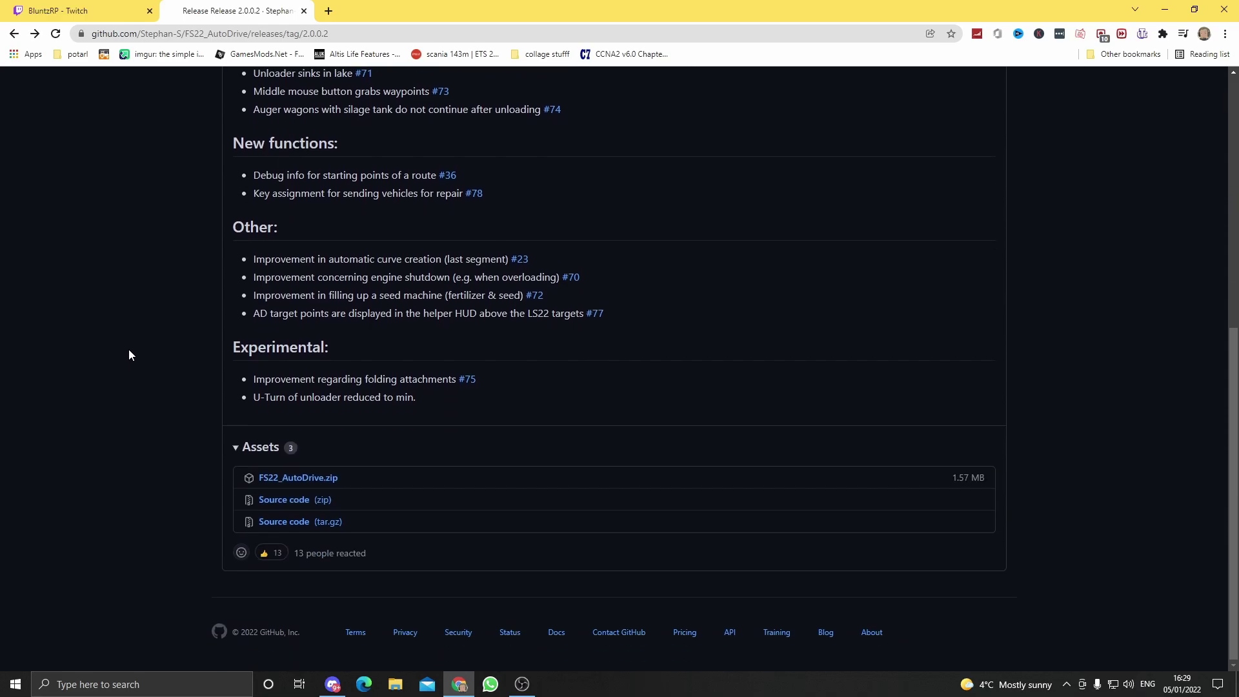
Step: Save FS22_AutoDrive.zip as FS22_AutoDrive in mods_for_fs22, replacing the existing copy
left_click(309, 477)
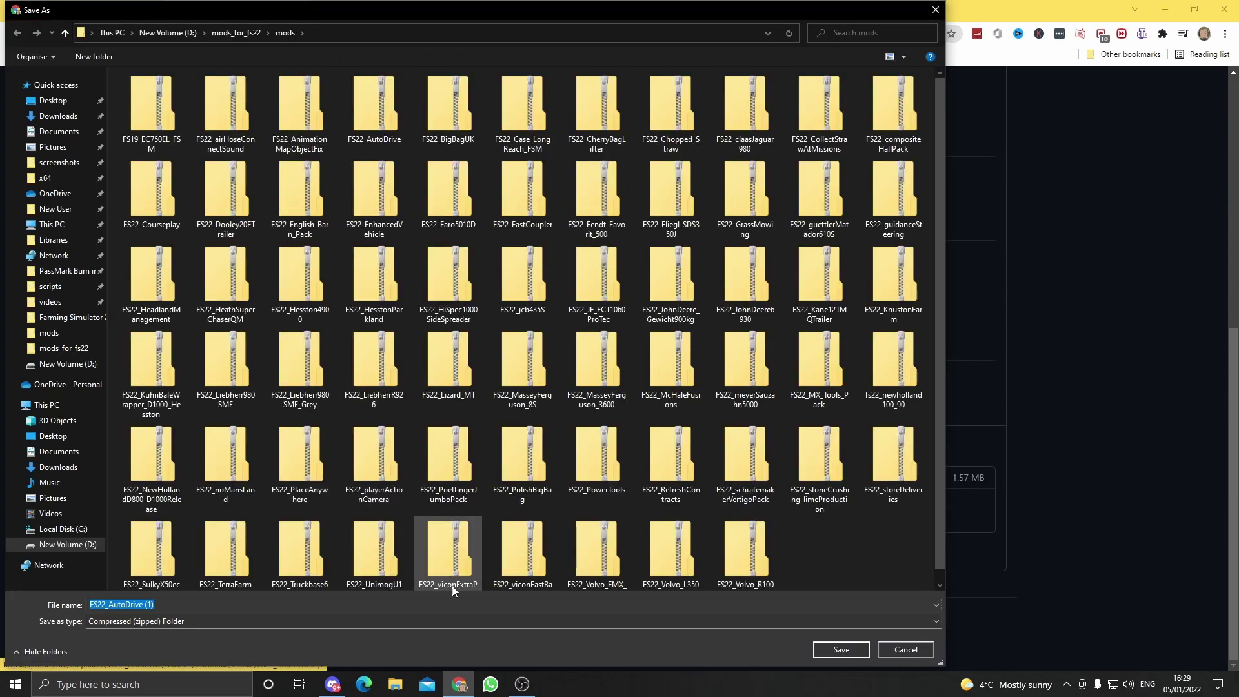
left_click(455, 602)
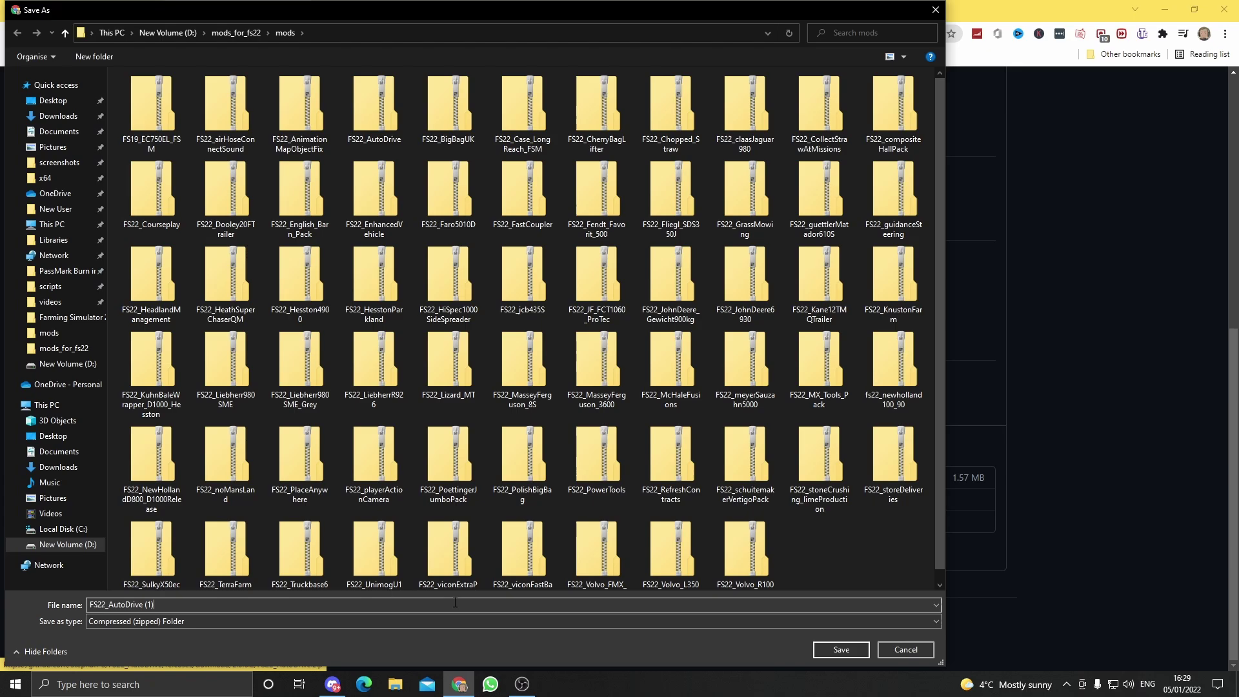
key("BackSpace")
key("BackSpace")
left_click(840, 649)
left_click(639, 355)
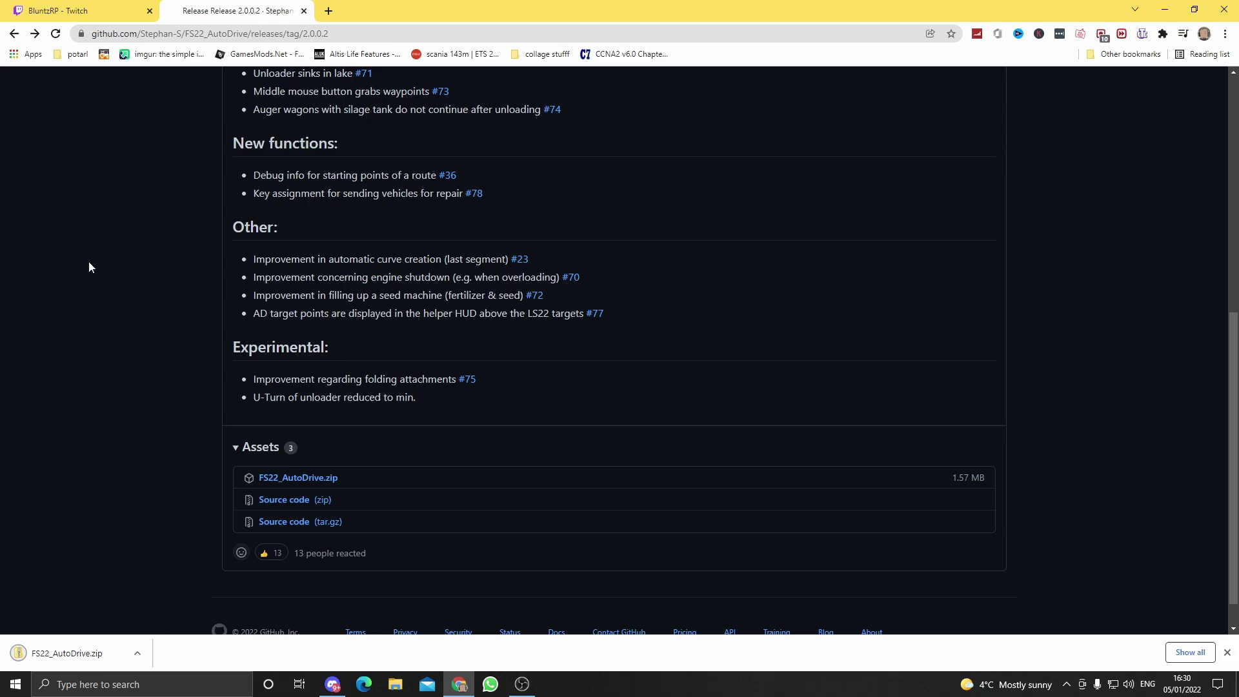
Step: Go back twice to the fs22 repository results and show page 2
left_click(14, 33)
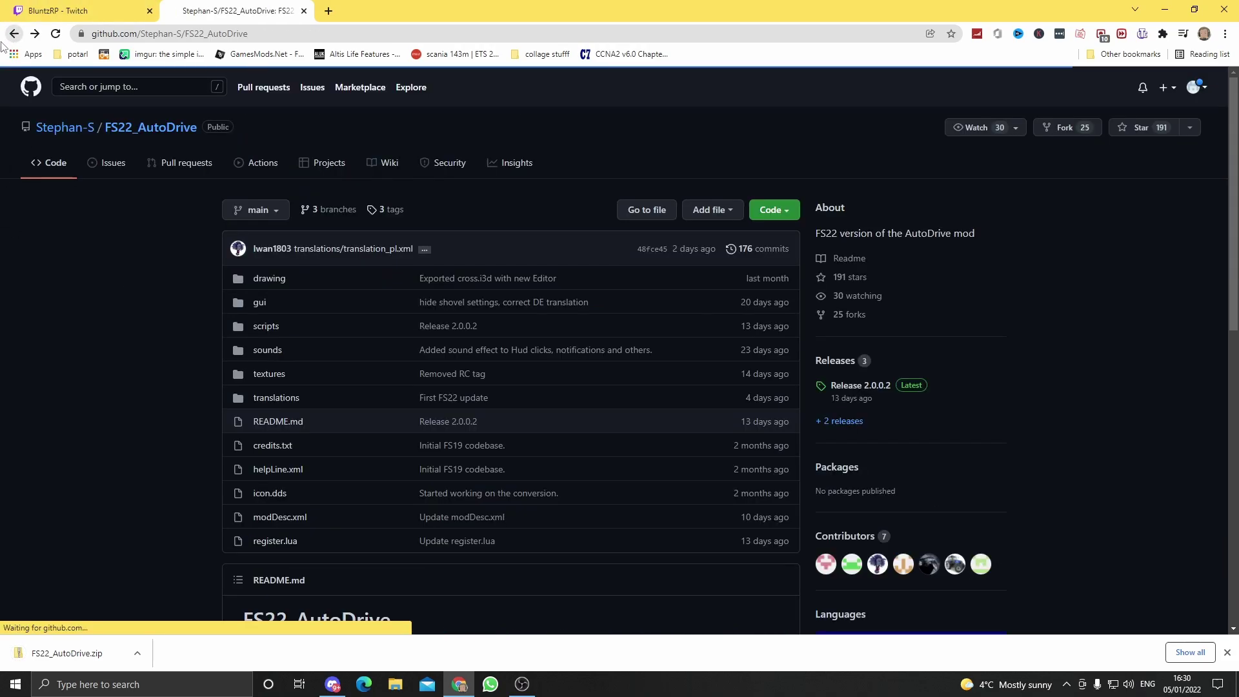
left_click(14, 33)
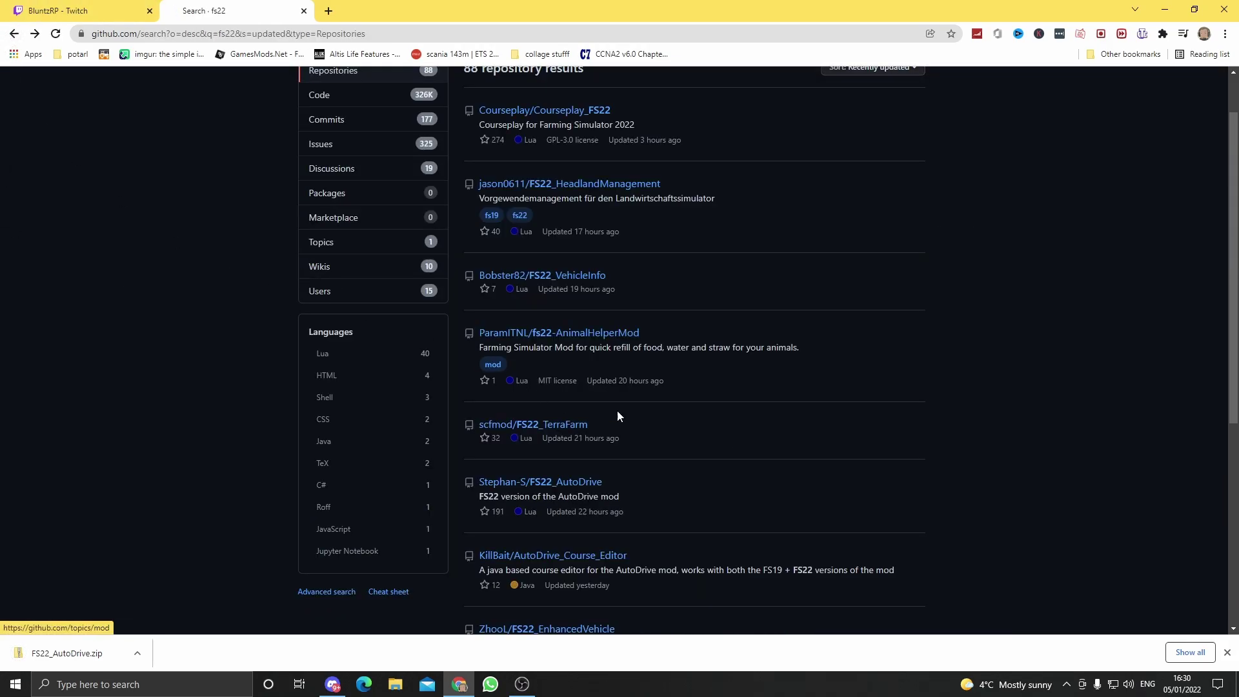
scroll(720, 389, "down", 2)
scroll(720, 390, "down", 1)
scroll(722, 389, "down", 2)
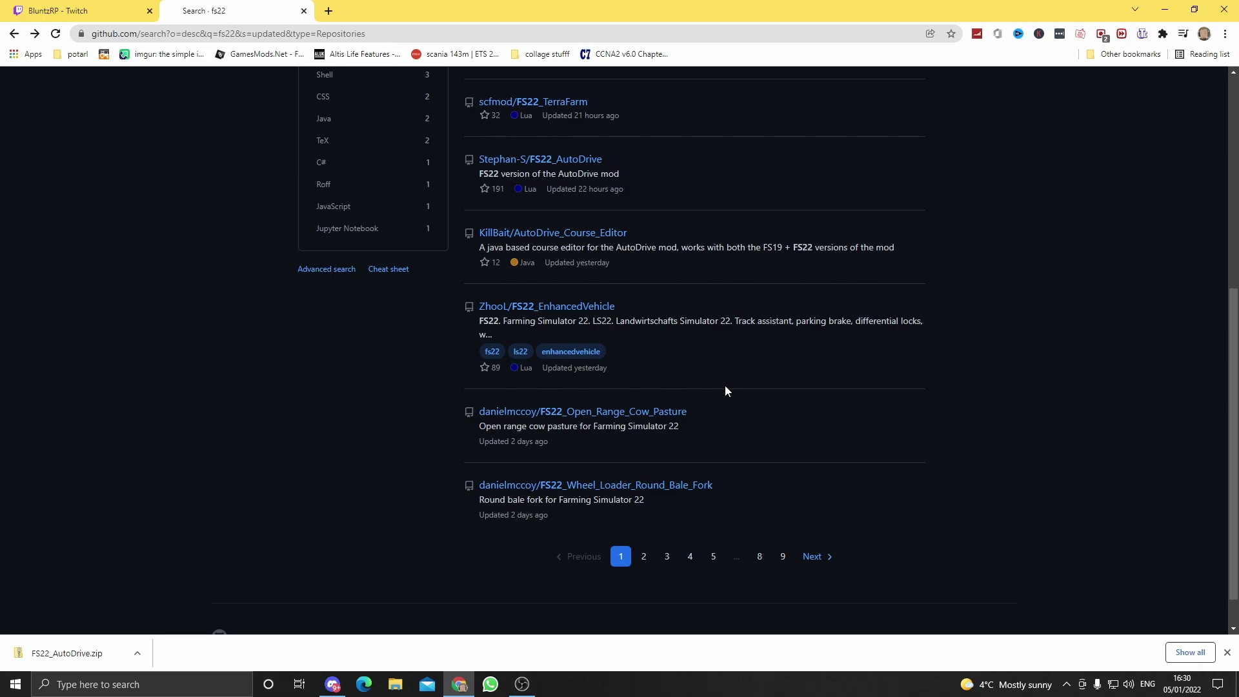
left_click(643, 556)
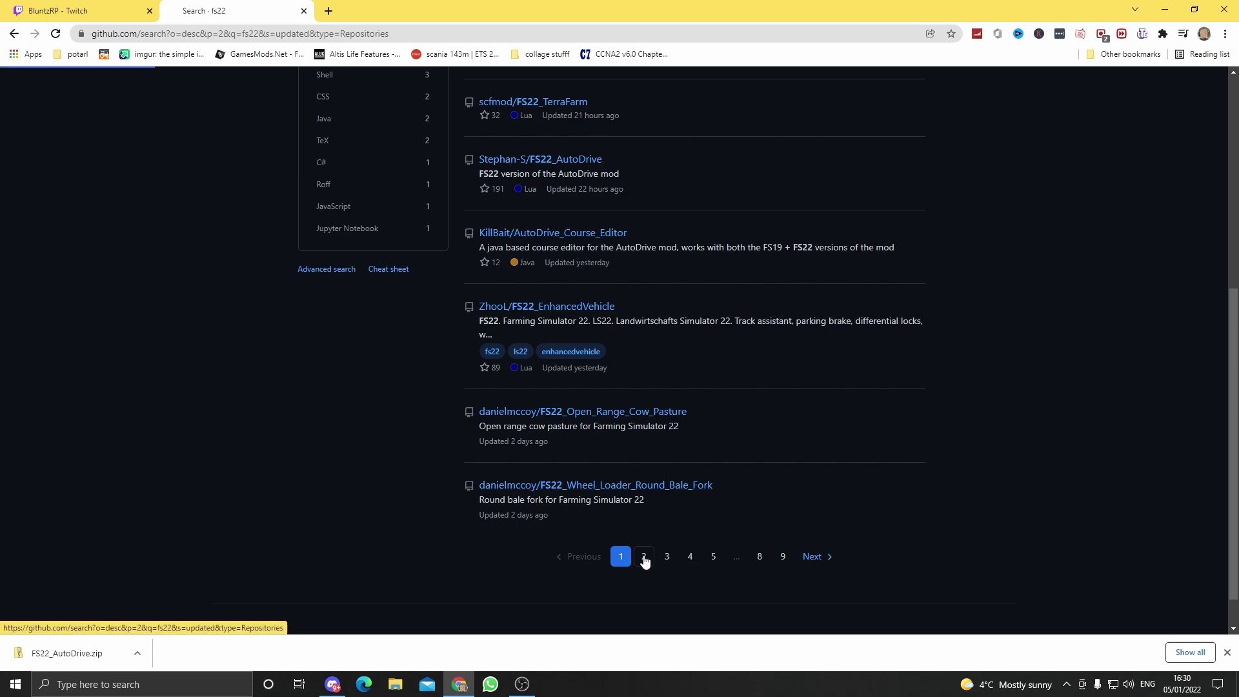